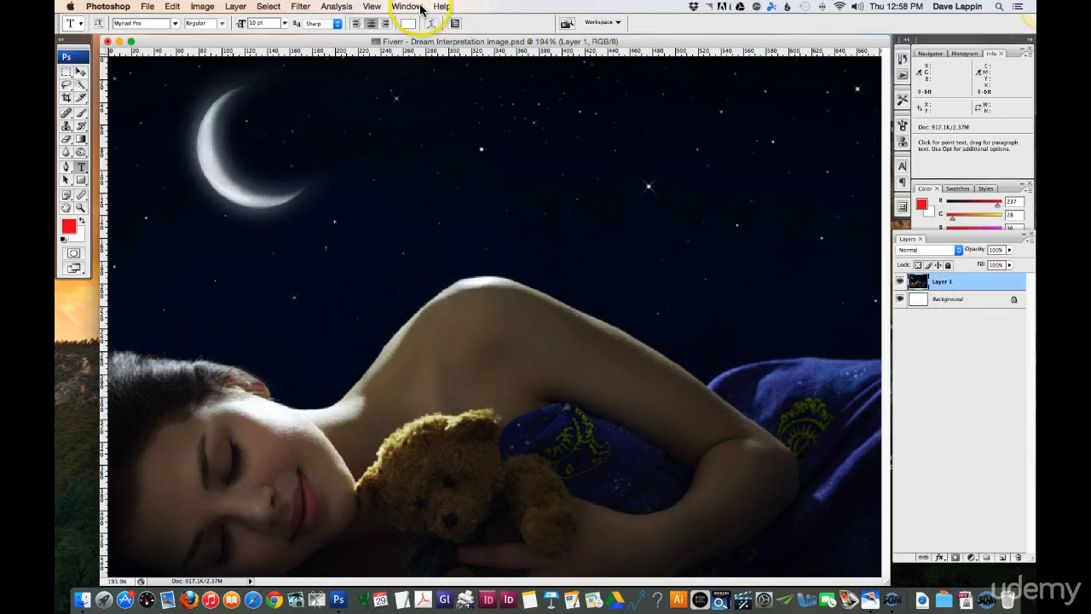
left_click(409, 7)
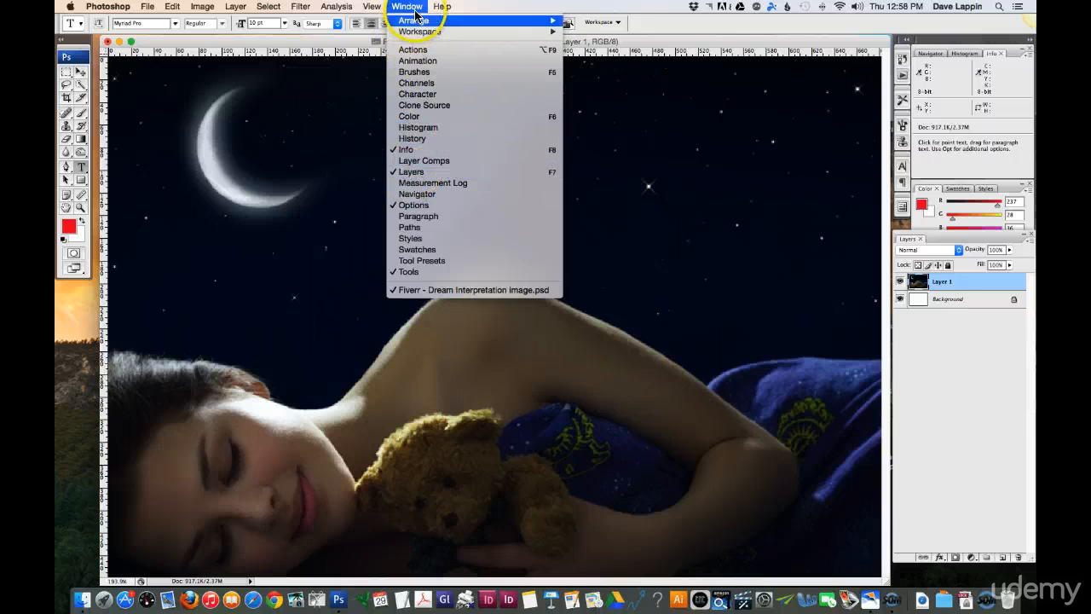
left_click(416, 7)
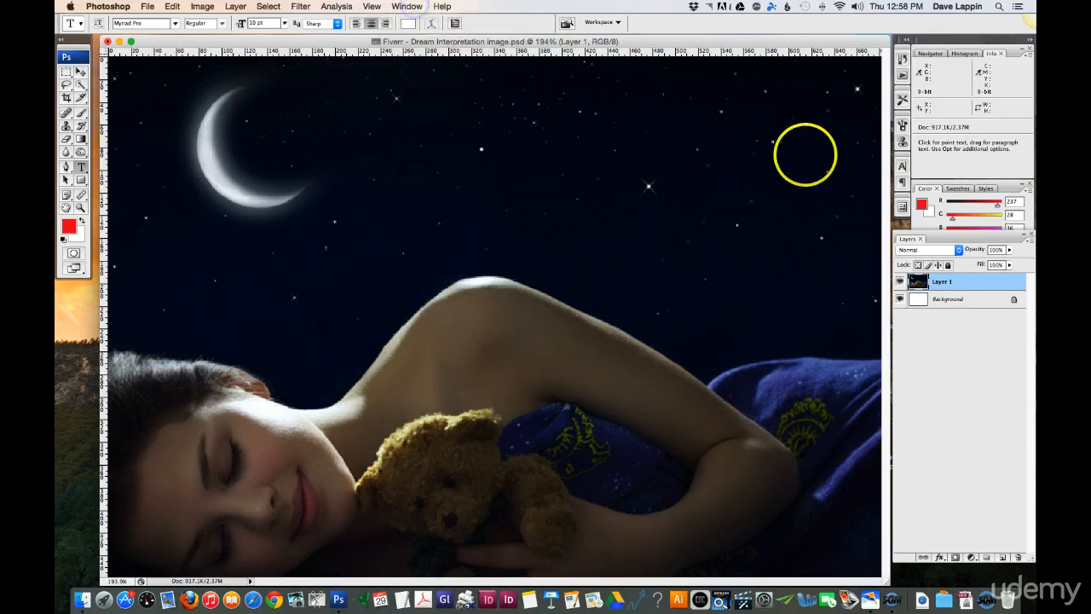
Step: Add a new empty layer above Layer 1 and keep it selected for the text
left_click(961, 313)
mouse_move(944, 283)
left_mouse_down()
mouse_move(939, 268)
mouse_move(932, 285)
mouse_move(970, 291)
mouse_move(956, 298)
left_mouse_up()
left_click_drag(956, 298, 1005, 560)
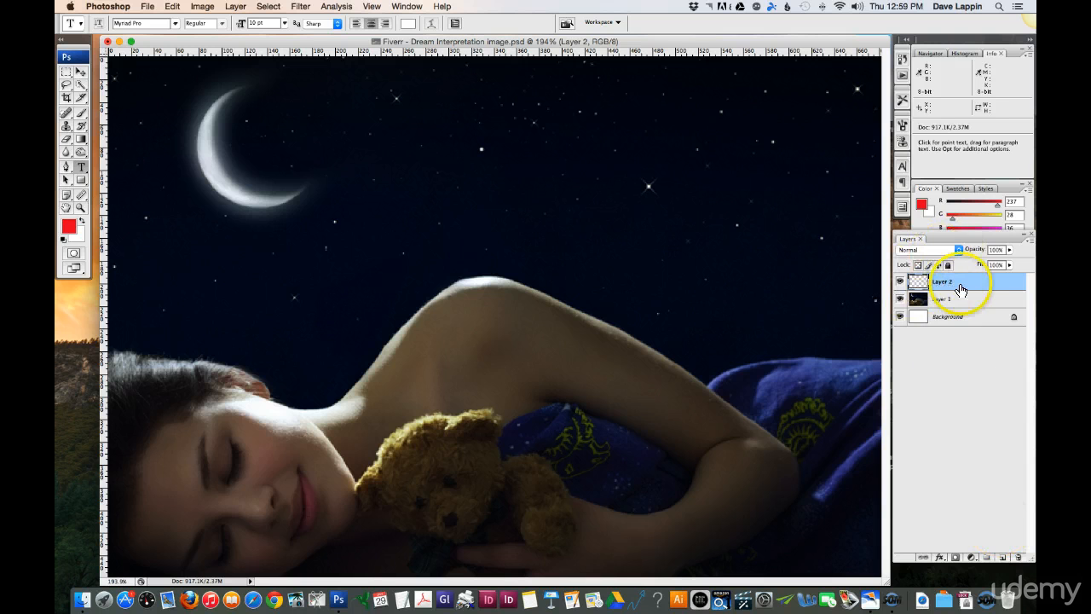
left_click_drag(960, 290, 960, 290)
left_click(962, 293)
left_click(964, 285)
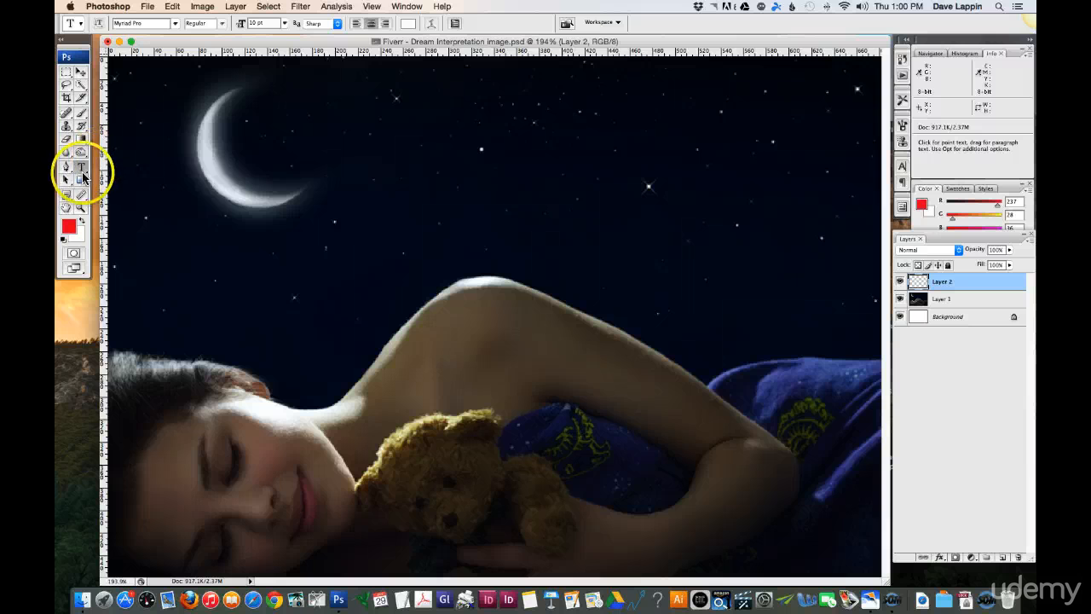
Step: Add the text "Dreams" in the night sky beside the crescent moon
left_click(379, 162)
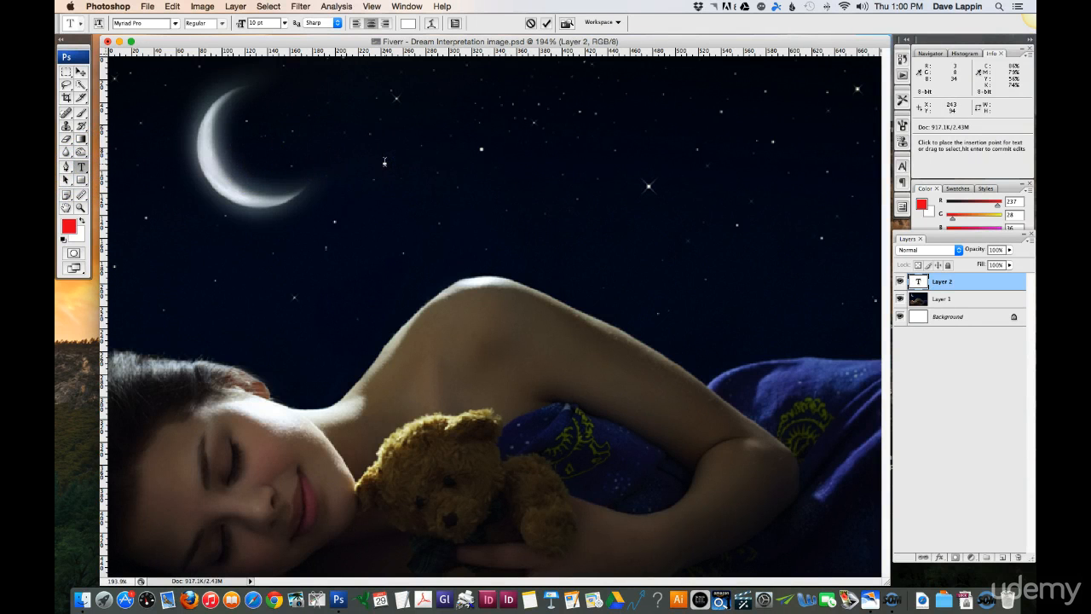
type("Dream")
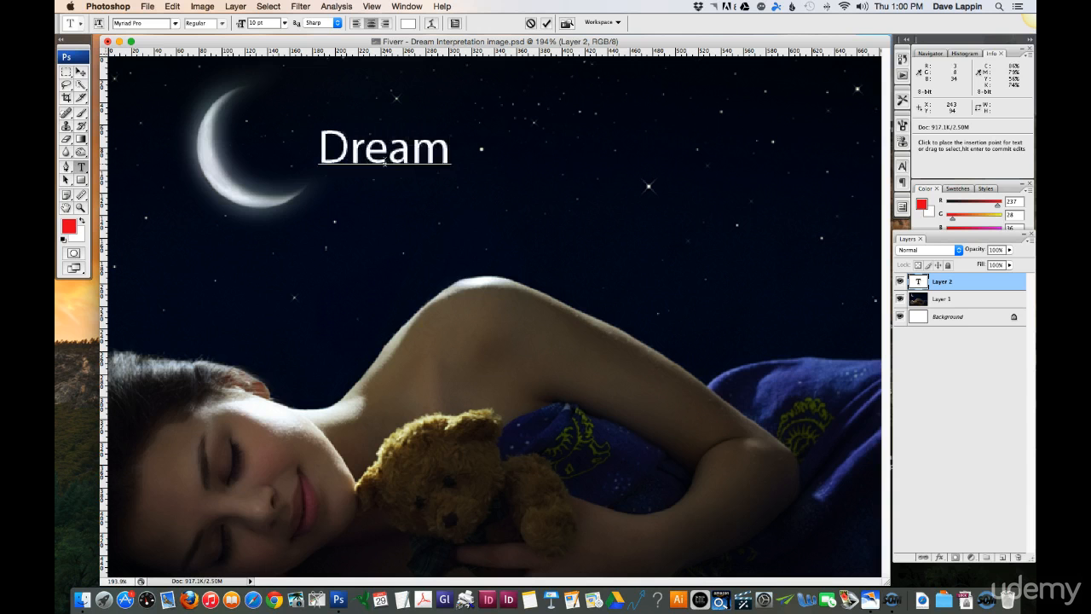
type("s")
Step: Commit the "Dreams" text and move it away from the moon, toward the middle of the sky
left_click(80, 71)
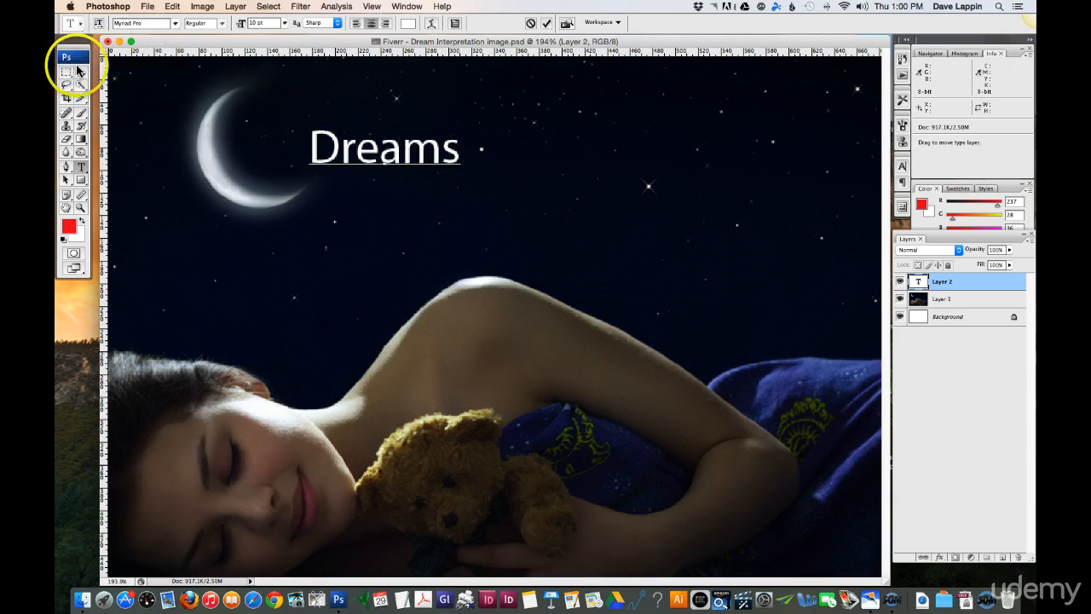
left_click(520, 164)
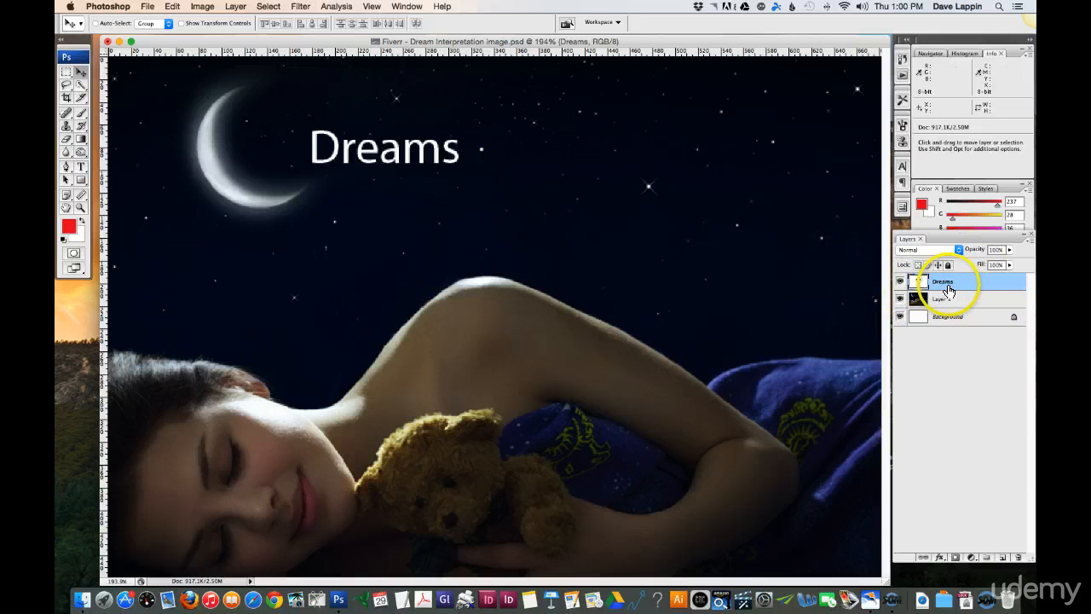
left_click_drag(431, 153, 549, 161)
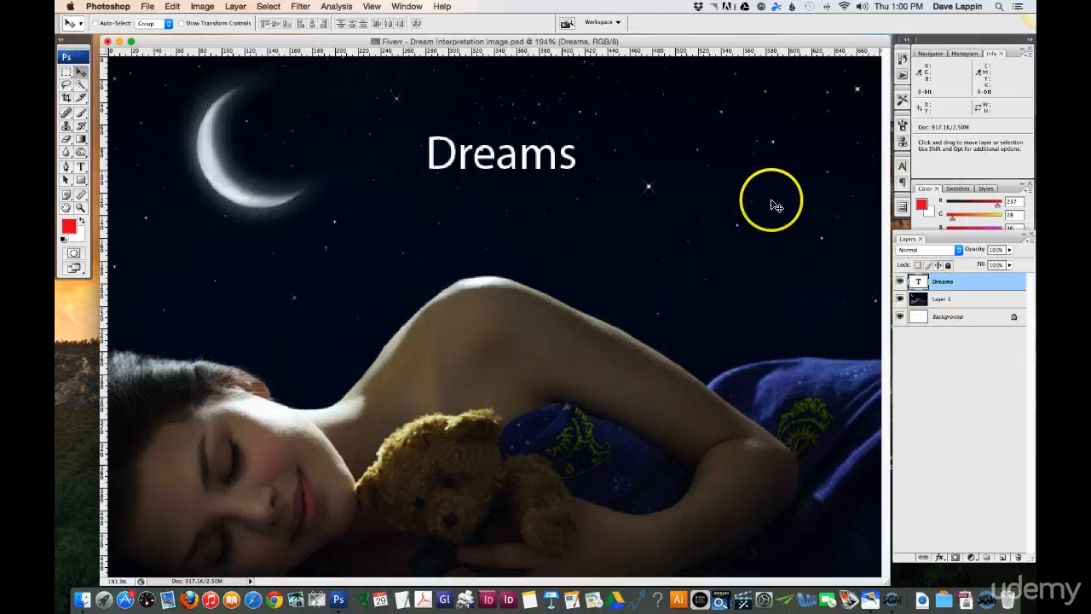
Step: Set the "Dreams" text size to 24 pt and reposition the word in the sky clear of the moon
left_click(81, 167)
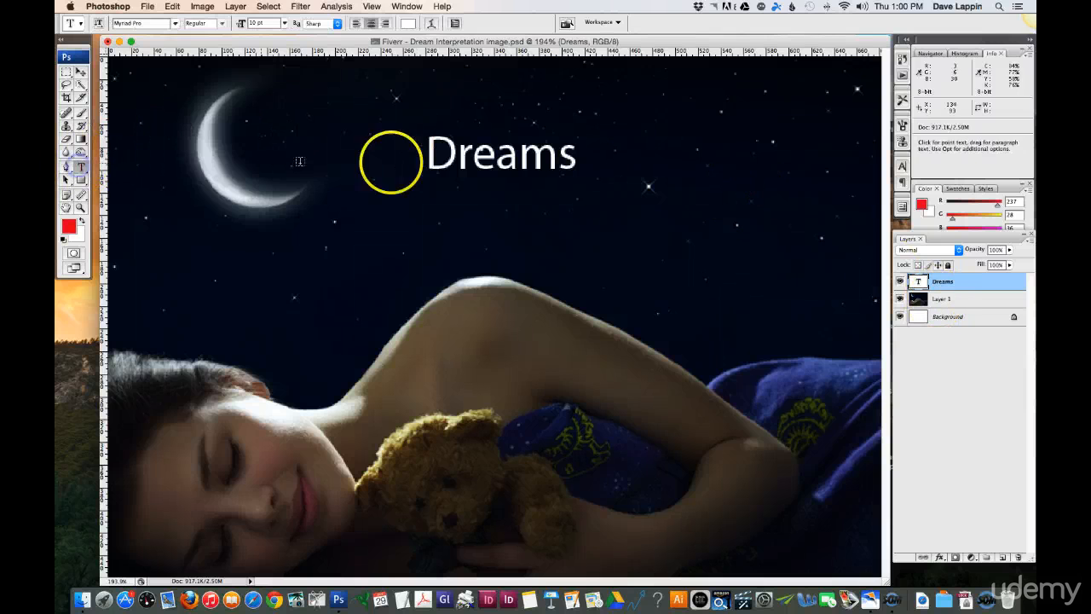
double_click(461, 153)
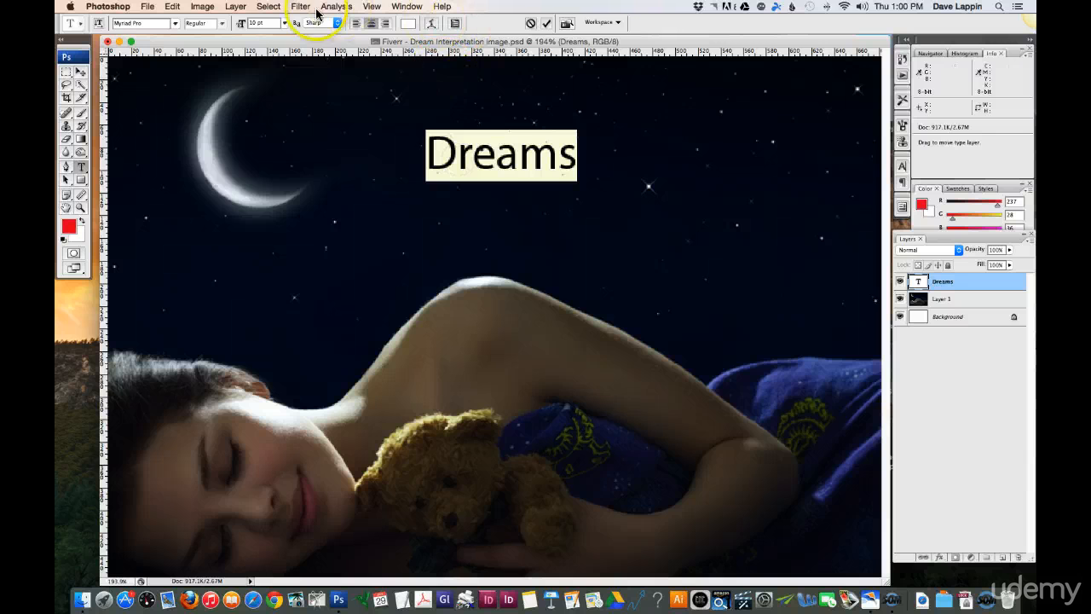
left_click(285, 25)
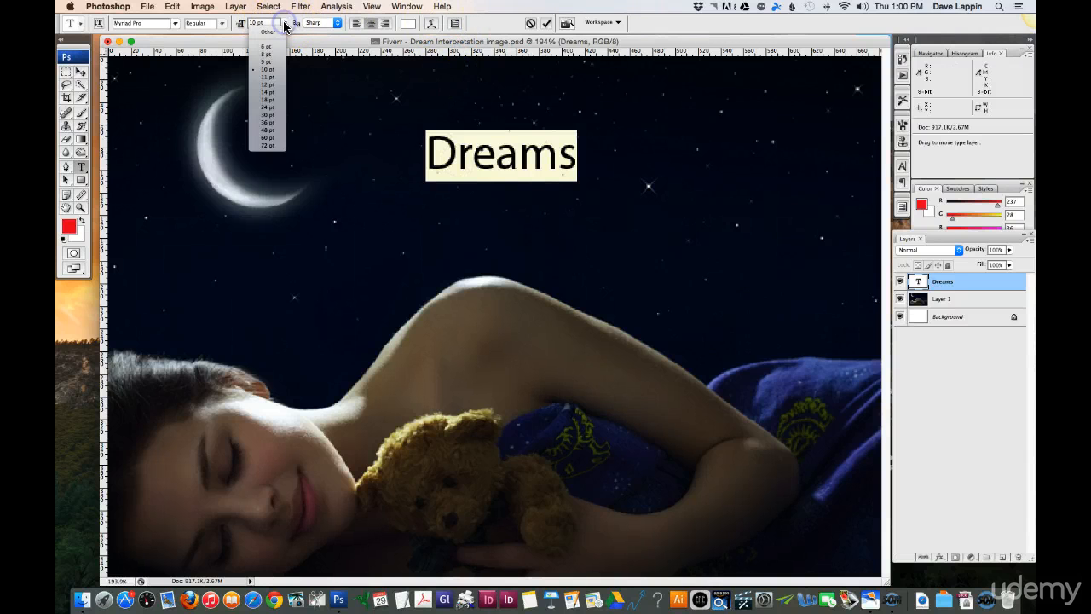
left_click(273, 129)
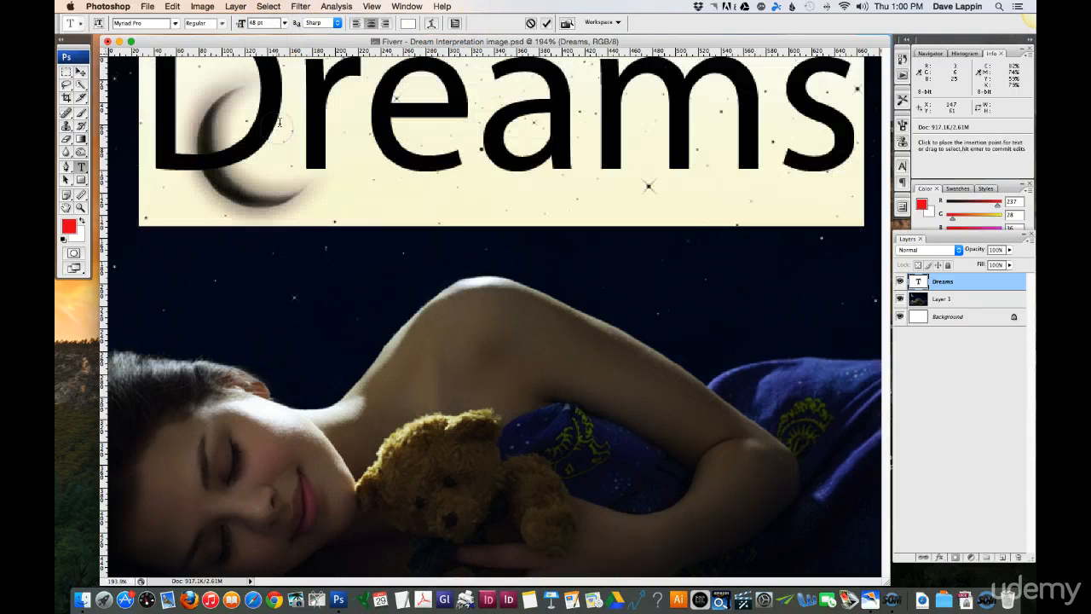
left_click(284, 23)
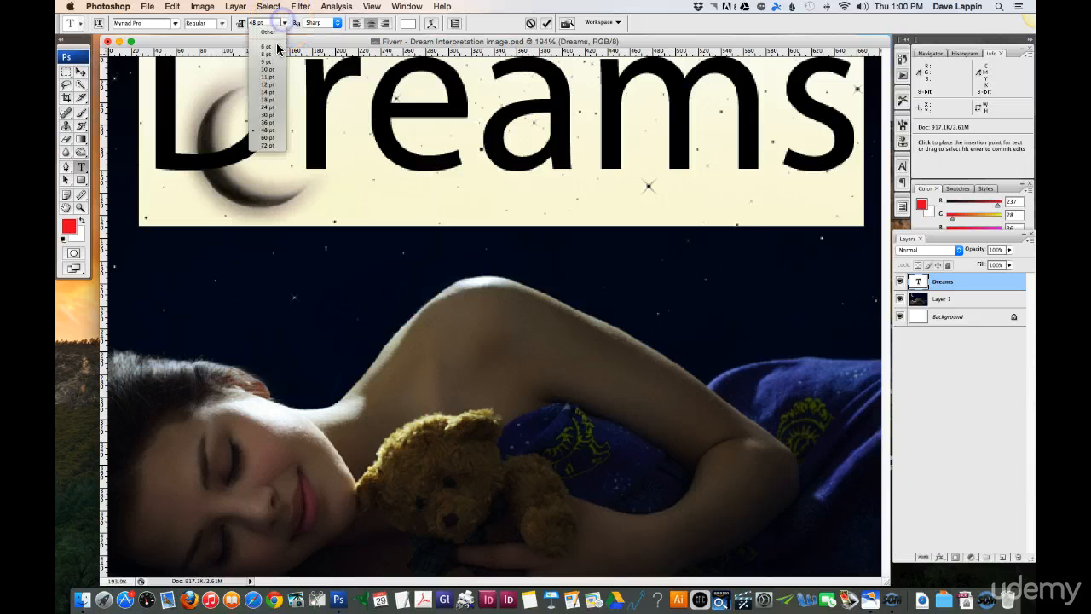
left_click(267, 107)
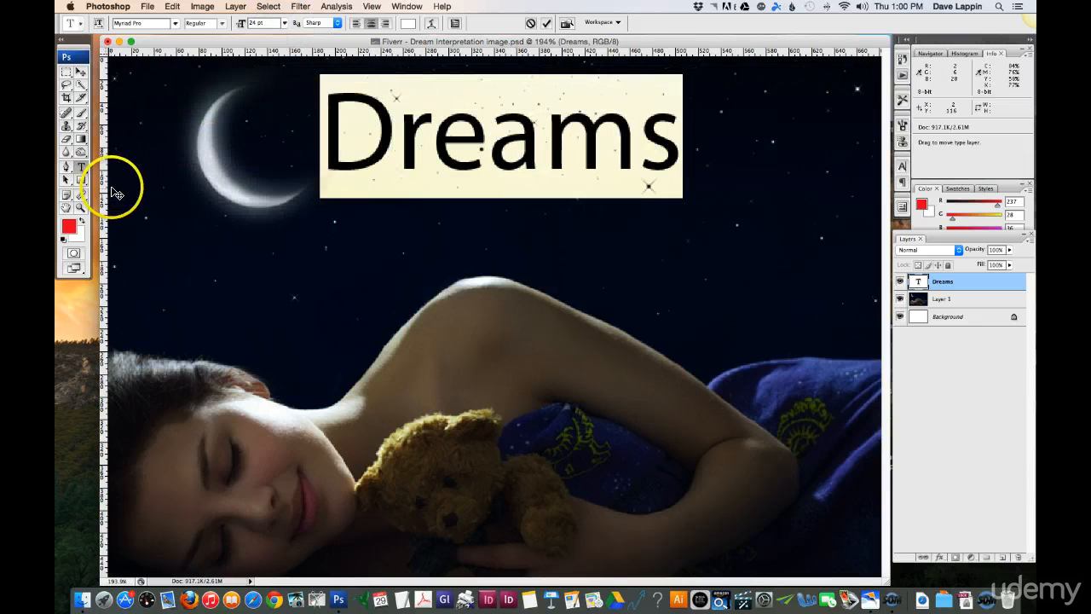
left_click(79, 73)
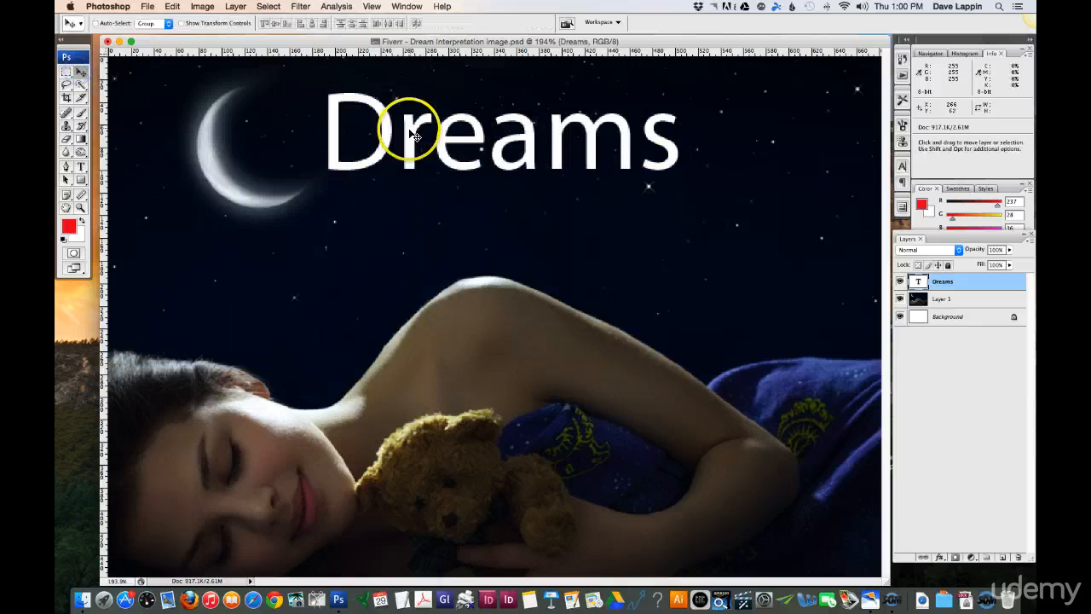
left_click_drag(406, 122, 458, 145)
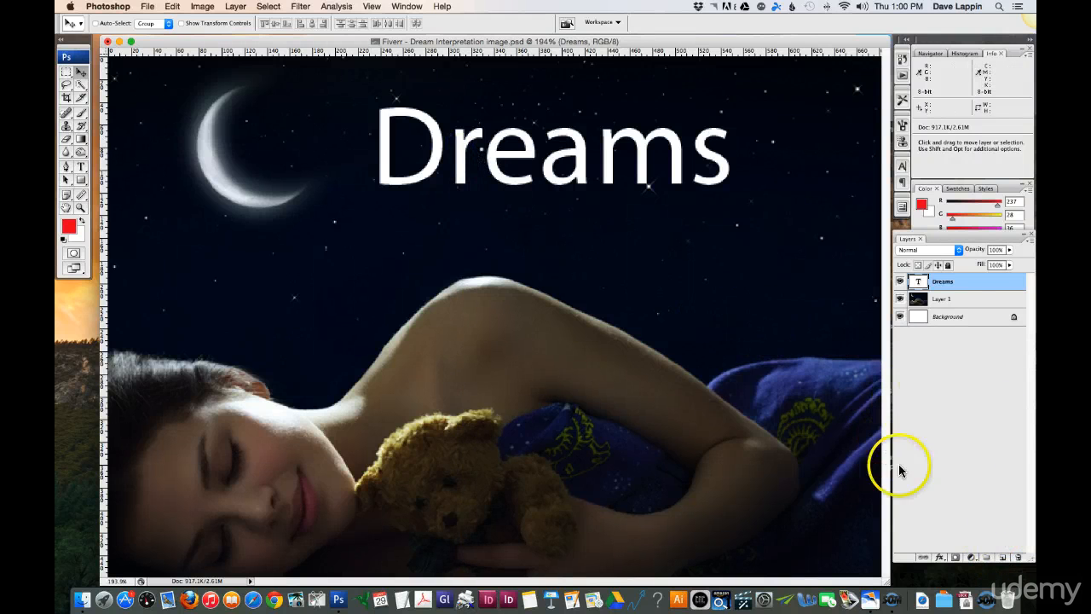
Step: Add an empty layer above the Dreams layer, and try Layer 1 above Dreams before restoring Dreams above Layer 1
left_click(1003, 558)
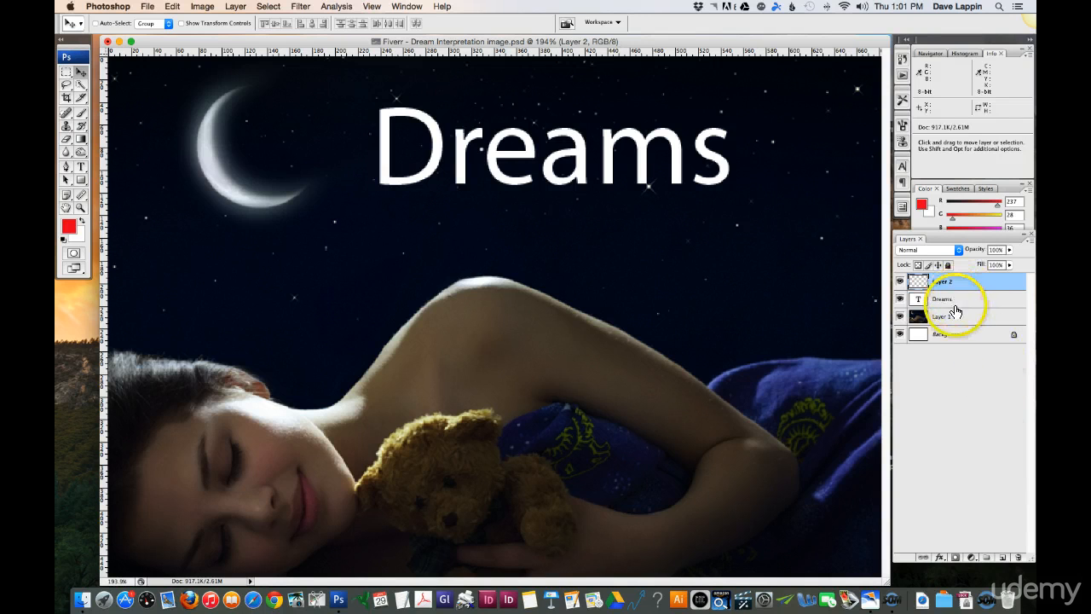
left_click_drag(955, 317, 956, 294)
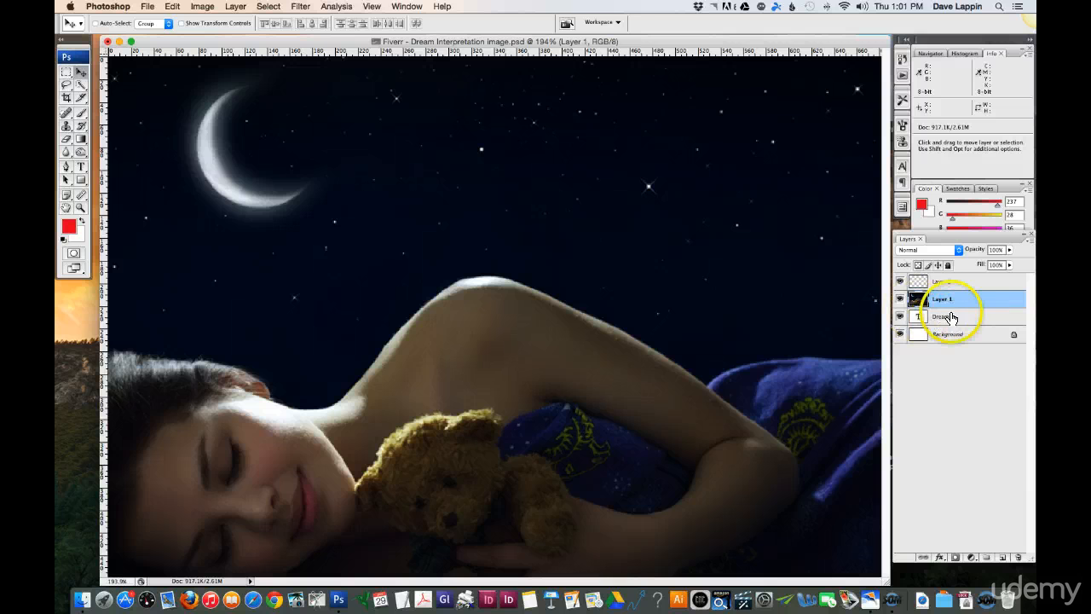
left_click_drag(952, 317, 953, 290)
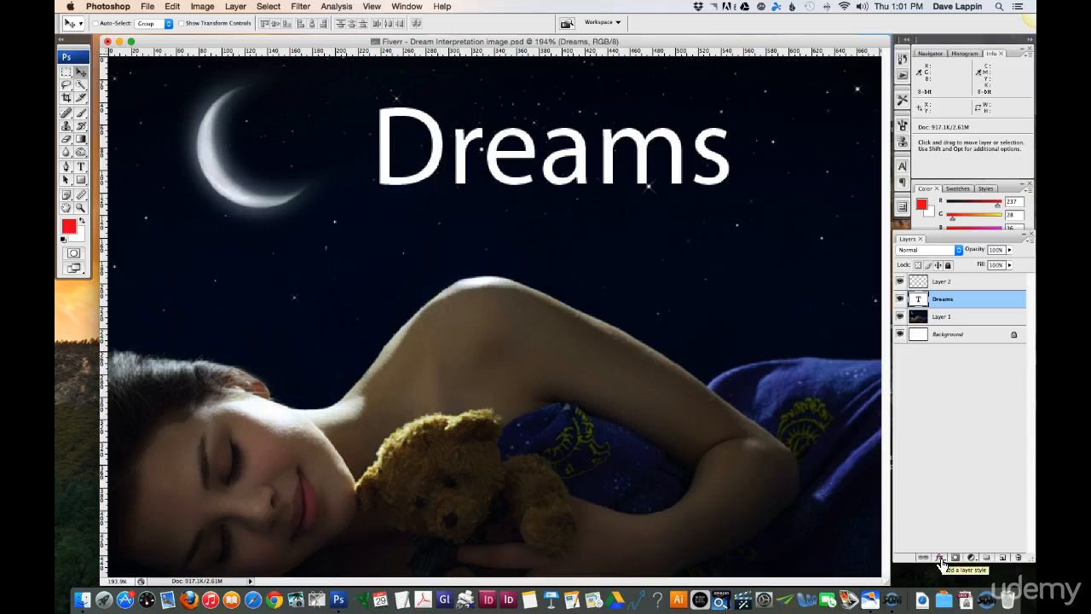
Step: Apply a Bevel and Emboss style to the Dreams text layer, keeping its settings dialog clear of the word
left_click(941, 562)
left_click(940, 560)
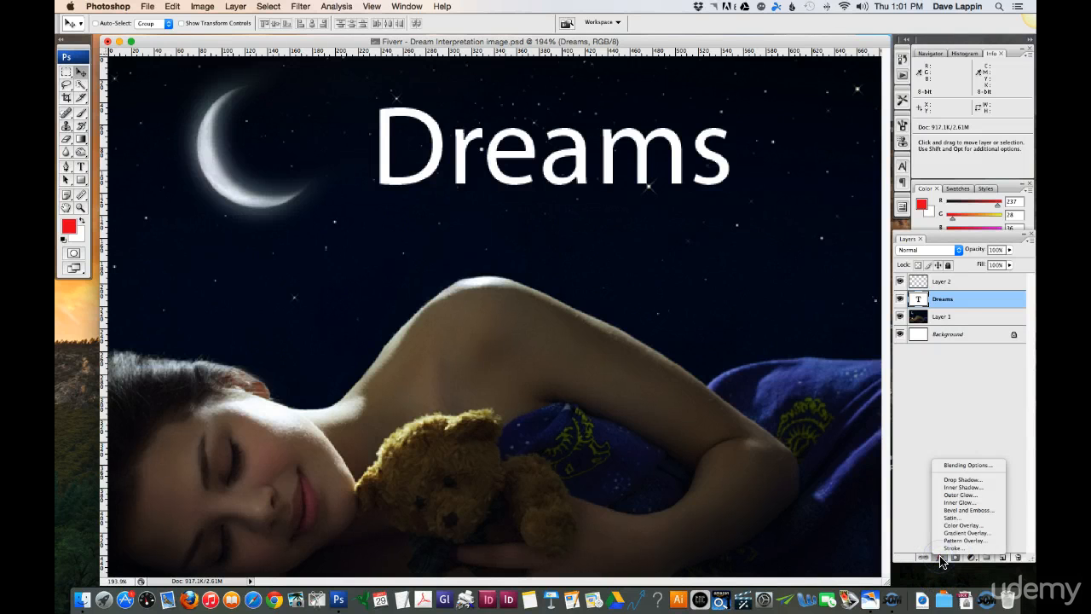
left_click_drag(941, 560, 966, 486)
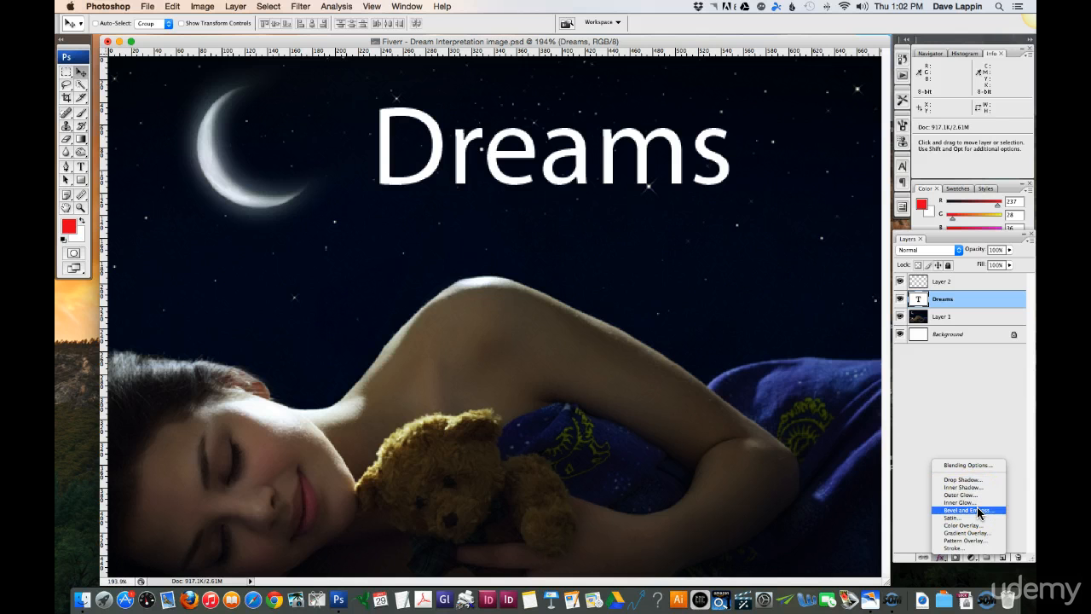
left_click(977, 511)
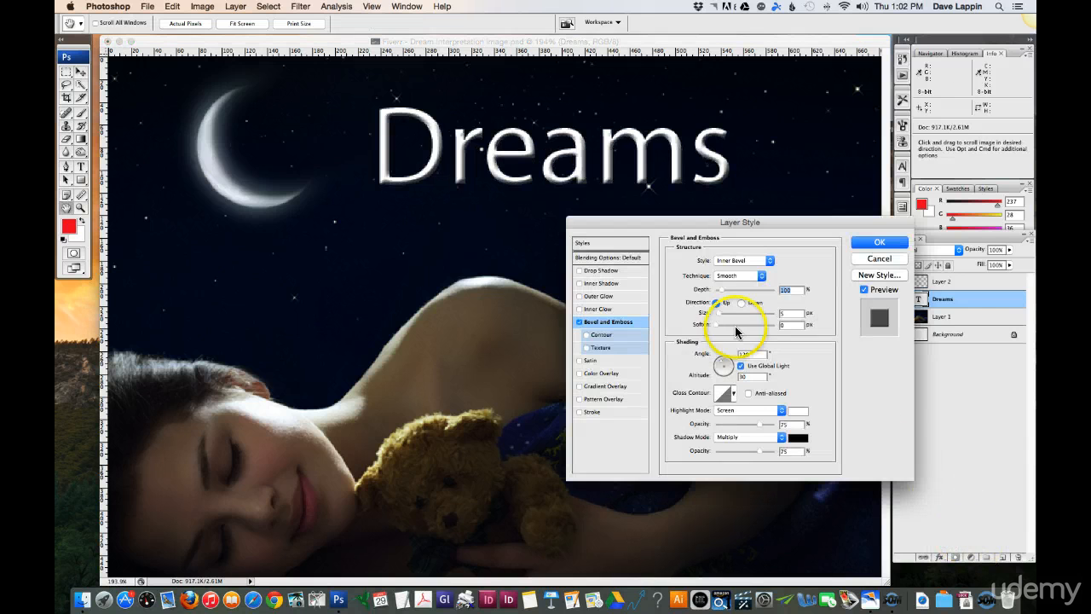
left_click_drag(787, 227, 707, 236)
left_click(680, 248)
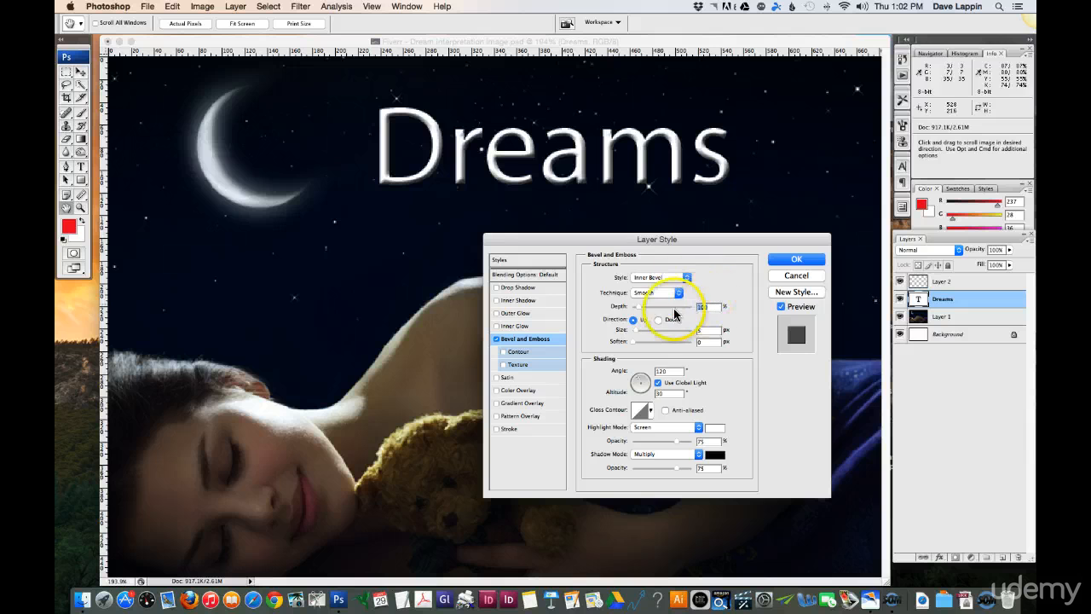
Step: Set the bevel's depth to 71% with direction Up, and adjust its light source to an altitude of 21°
mouse_move(638, 306)
left_mouse_down()
mouse_move(649, 310)
mouse_move(635, 309)
left_mouse_up()
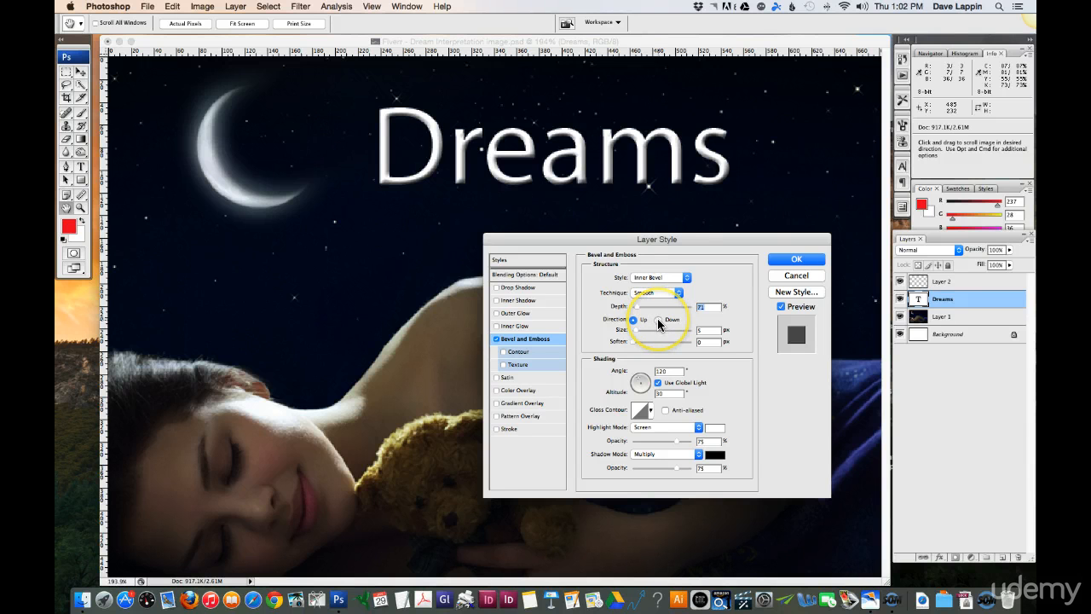
left_click(658, 321)
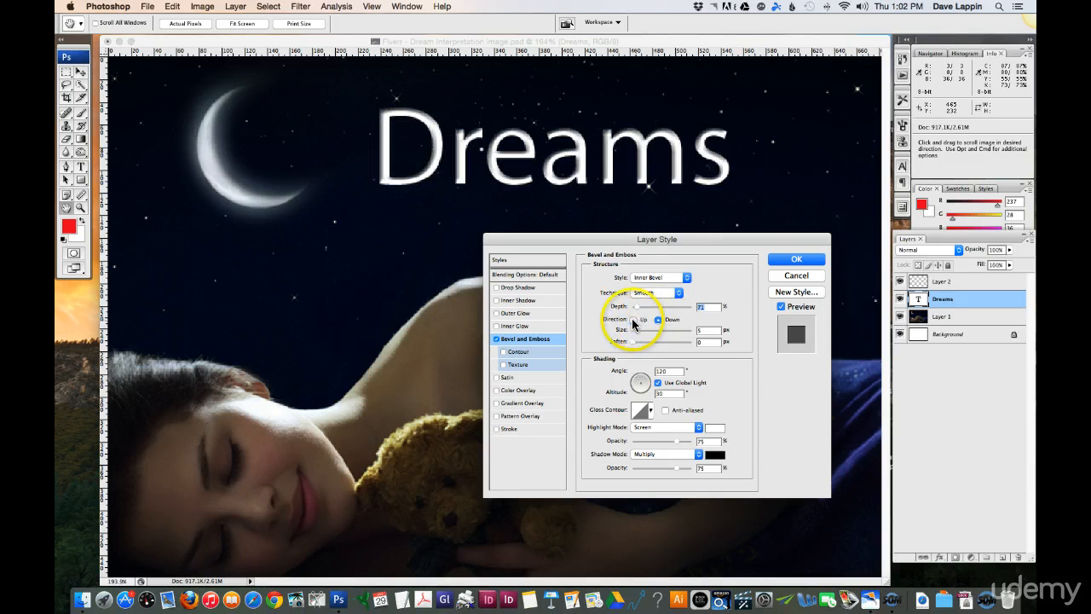
left_click(633, 319)
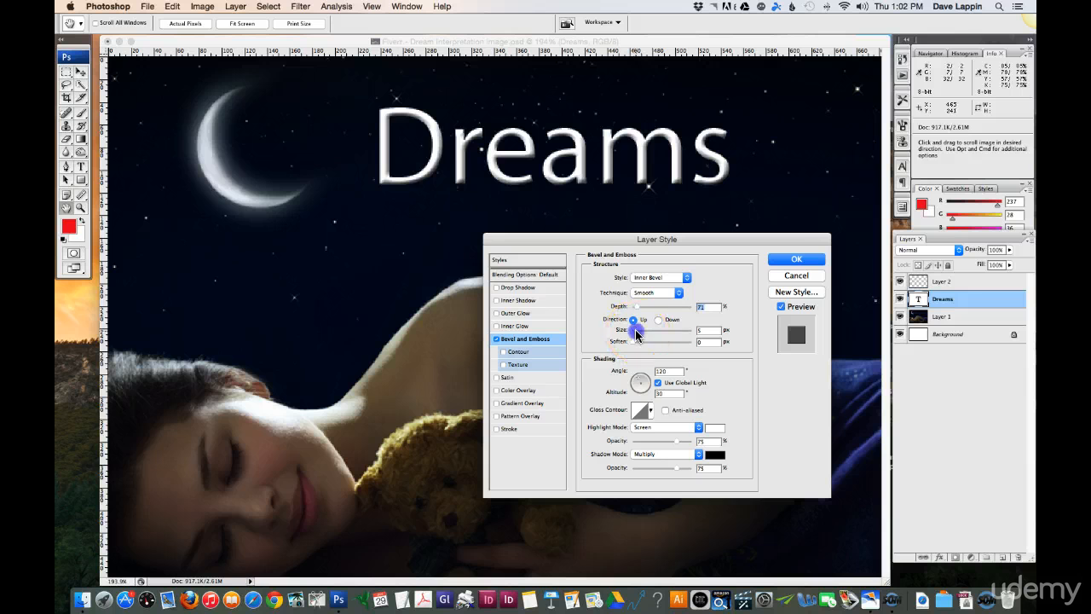
left_click_drag(635, 333, 632, 331)
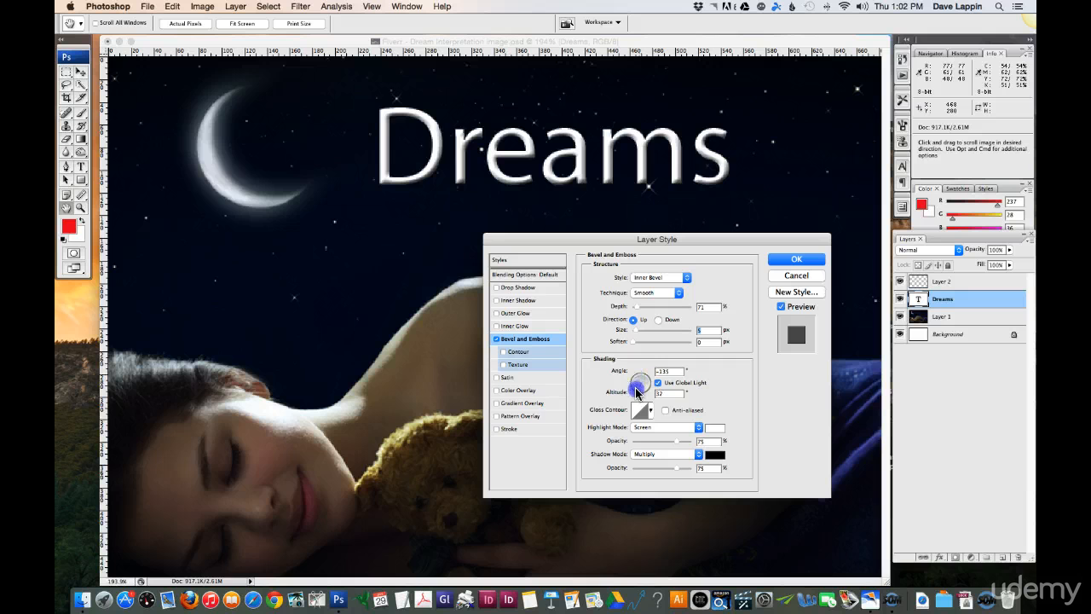
left_click_drag(635, 392, 635, 382)
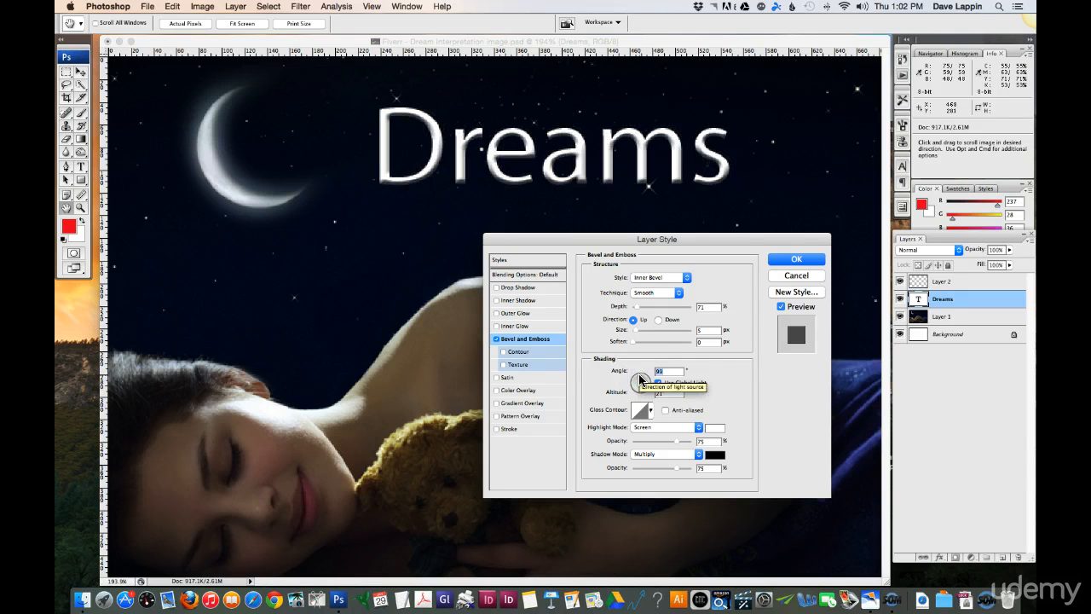
left_click(792, 257)
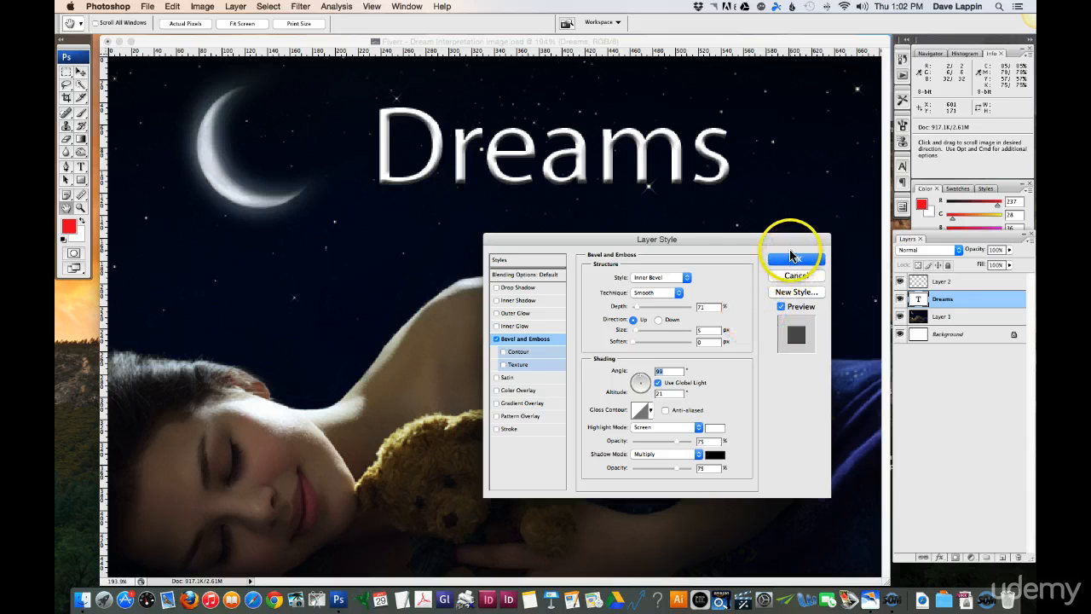
left_click_drag(792, 255, 600, 272)
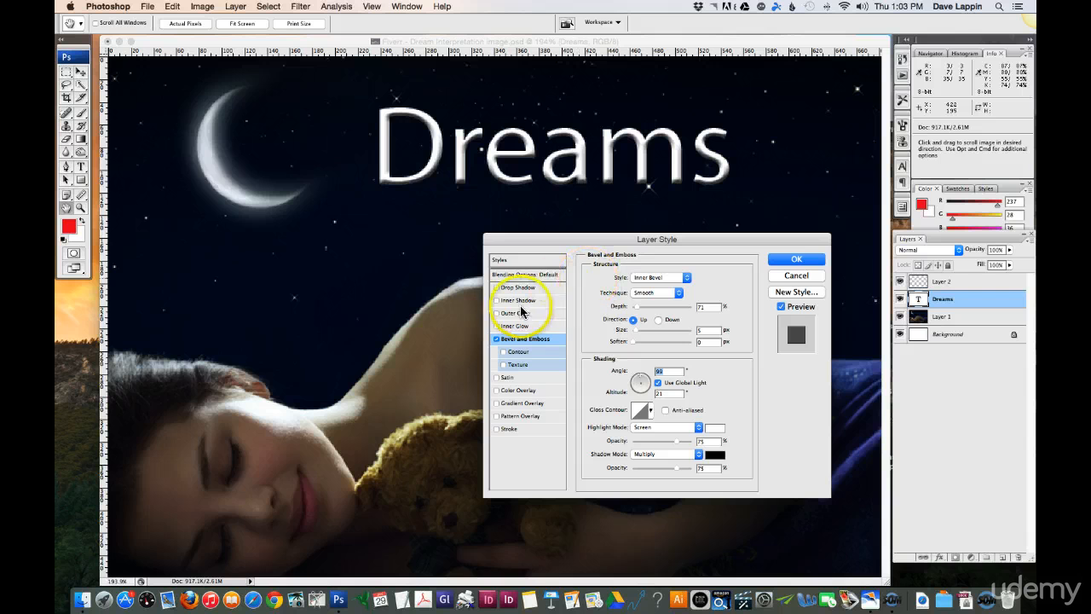
Step: Enable a Gradient Overlay on the Dreams text and set its angle to -55°
left_click(496, 403)
left_click(512, 404)
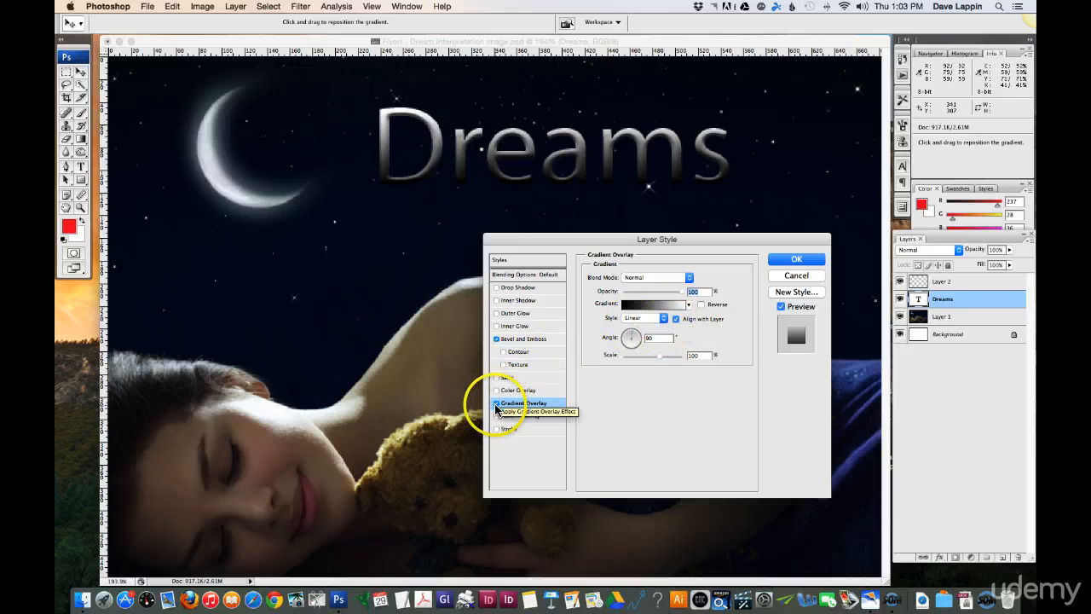
left_click_drag(629, 330, 636, 345)
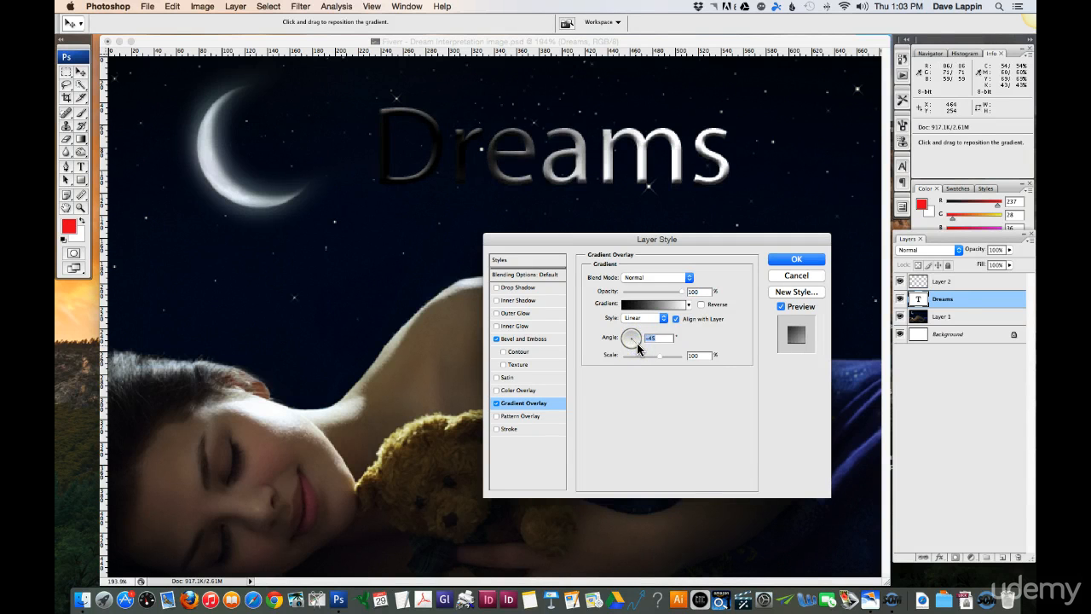
left_click(636, 344)
Step: Change the Dreams overlay gradient to the red Foreground to Transparent preset and apply the layer style
left_click(656, 303)
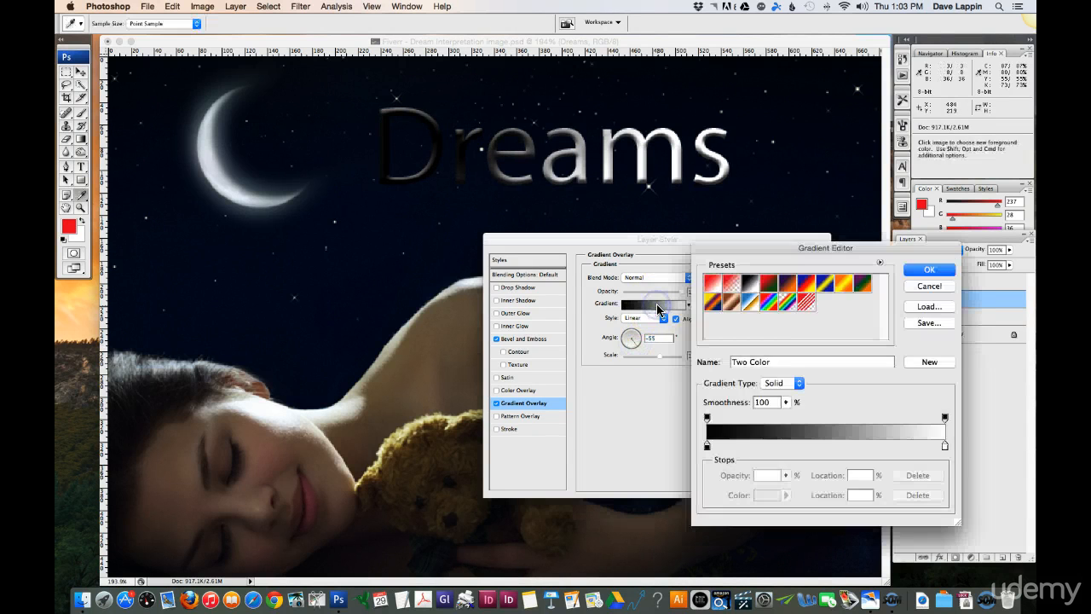
left_click(731, 282)
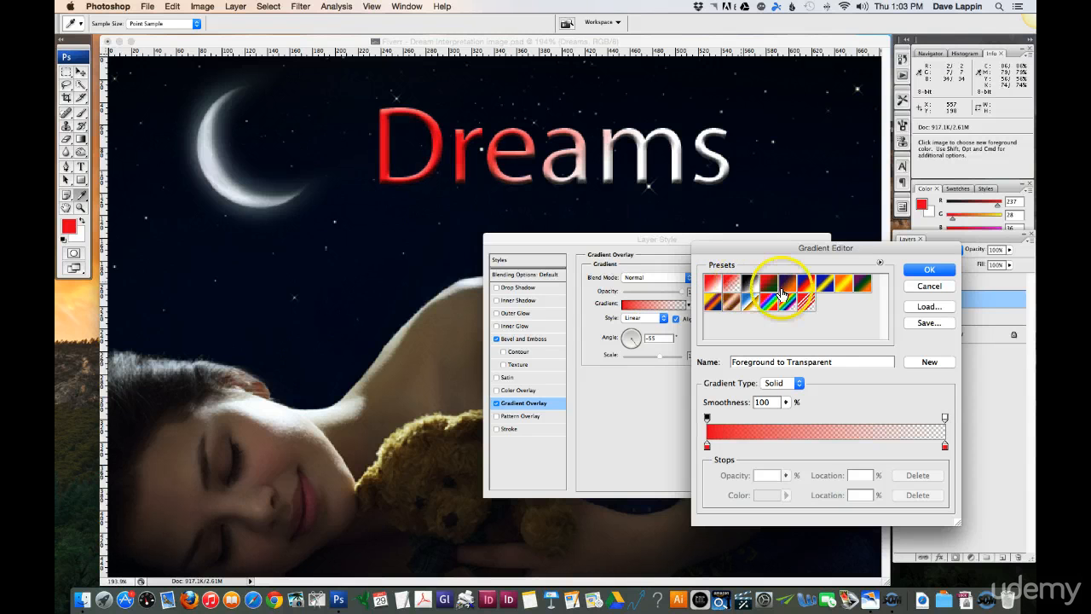
left_click(927, 269)
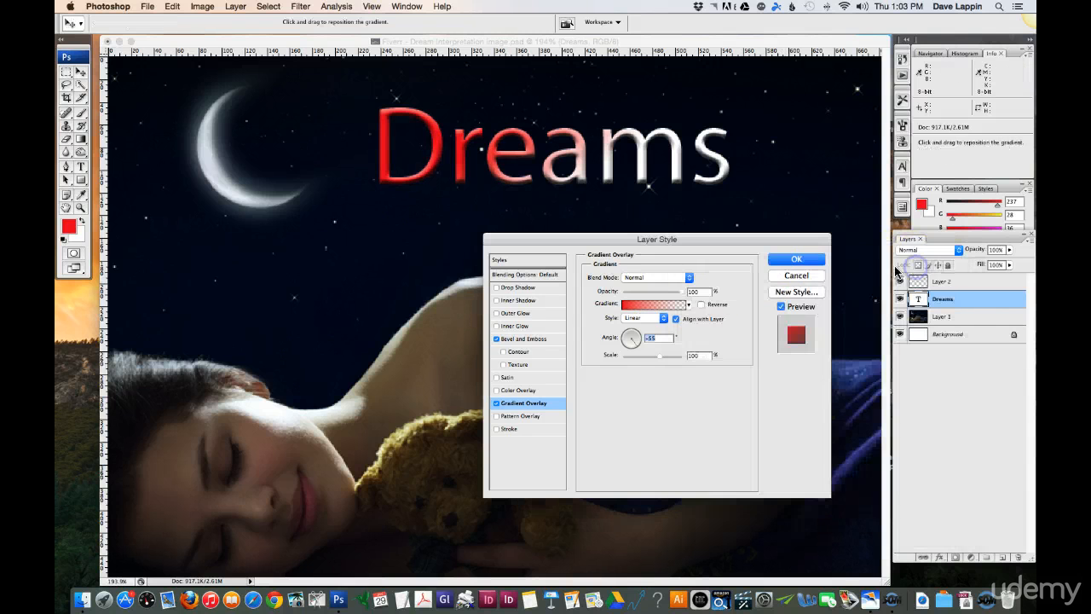
left_click(805, 264)
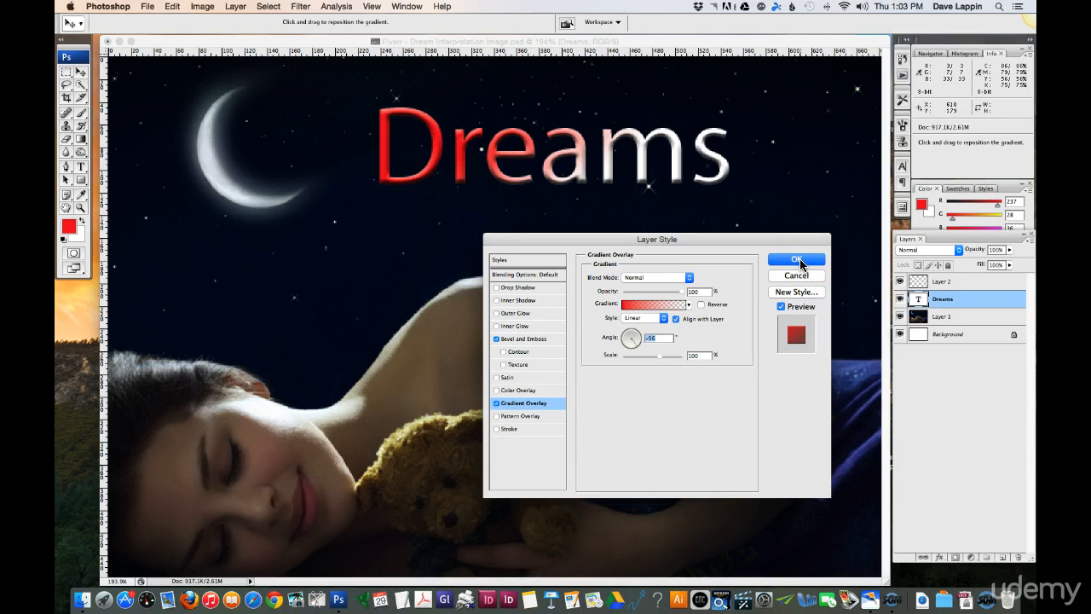
left_click(797, 260)
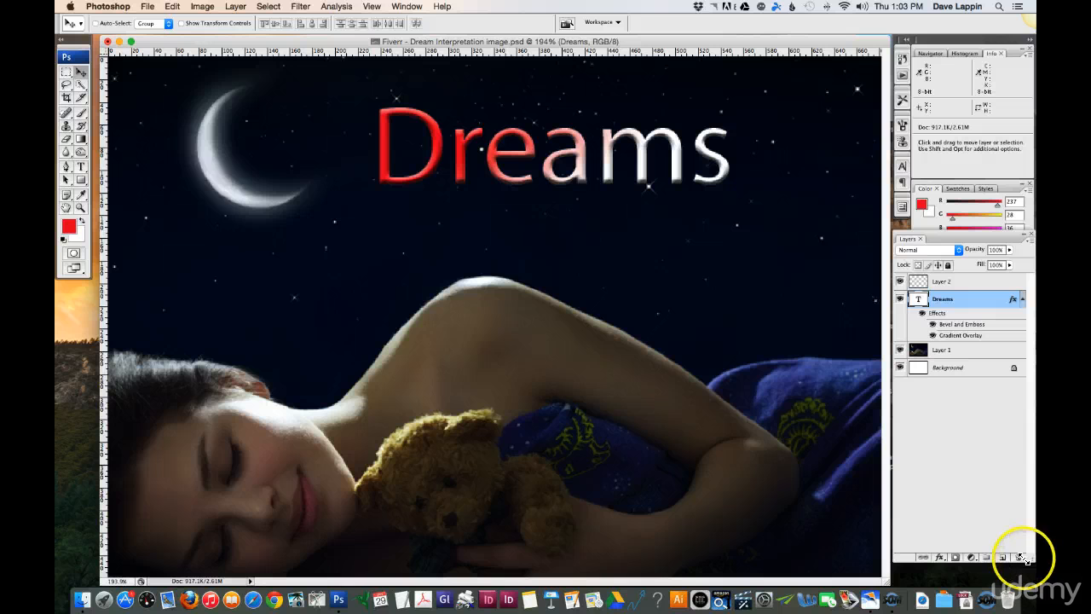
Step: Delete the empty Layer 2 above the Dreams text layer
left_click(947, 281)
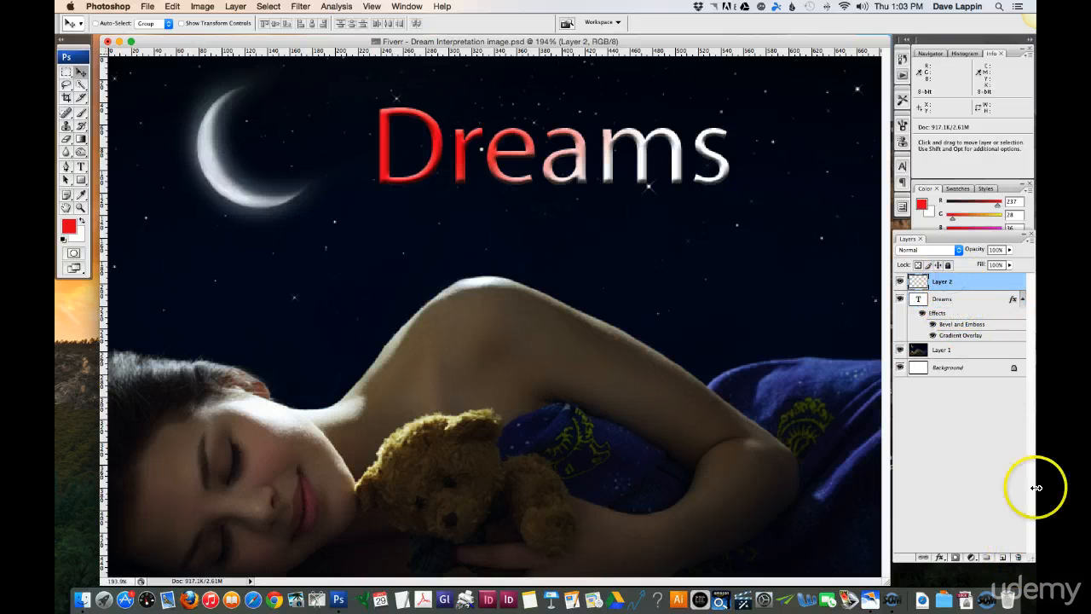
left_click(1017, 558)
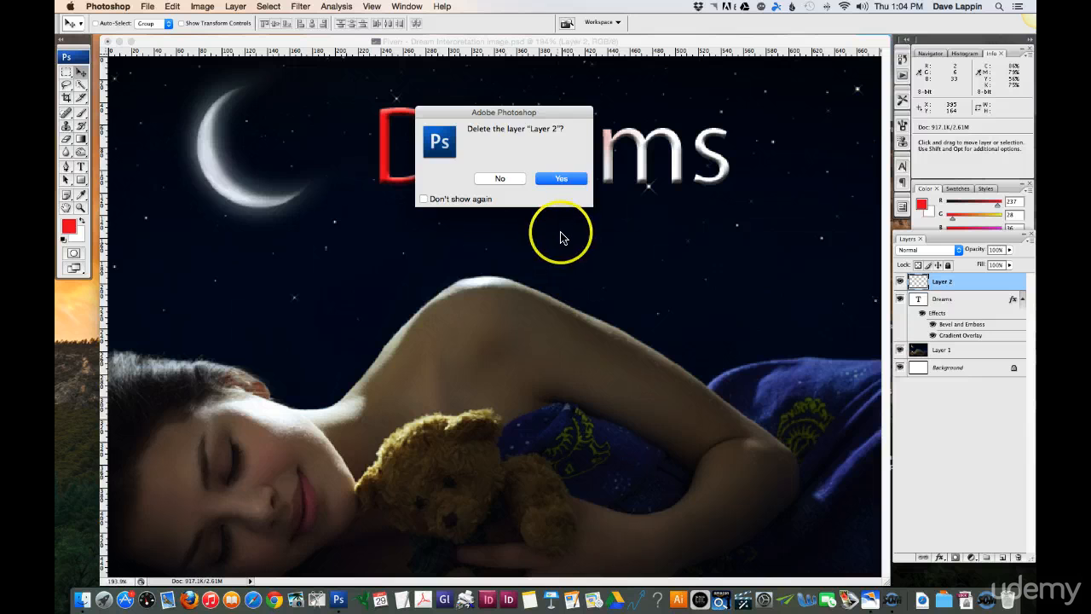
left_click(562, 178)
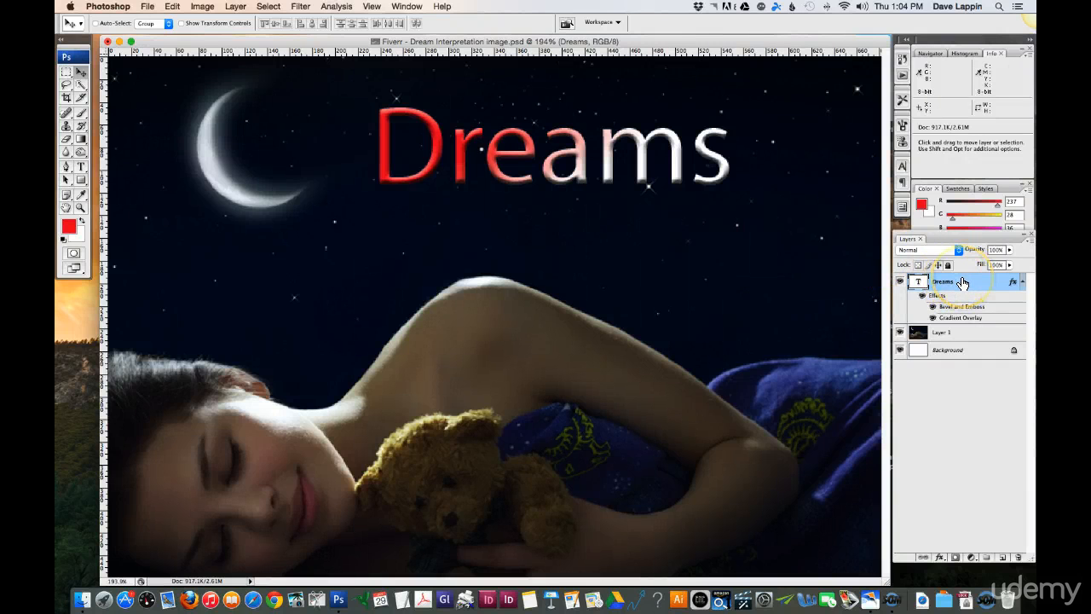
Step: Duplicate the Dreams text layer with its effects and hide the original
left_click_drag(961, 282, 1002, 556)
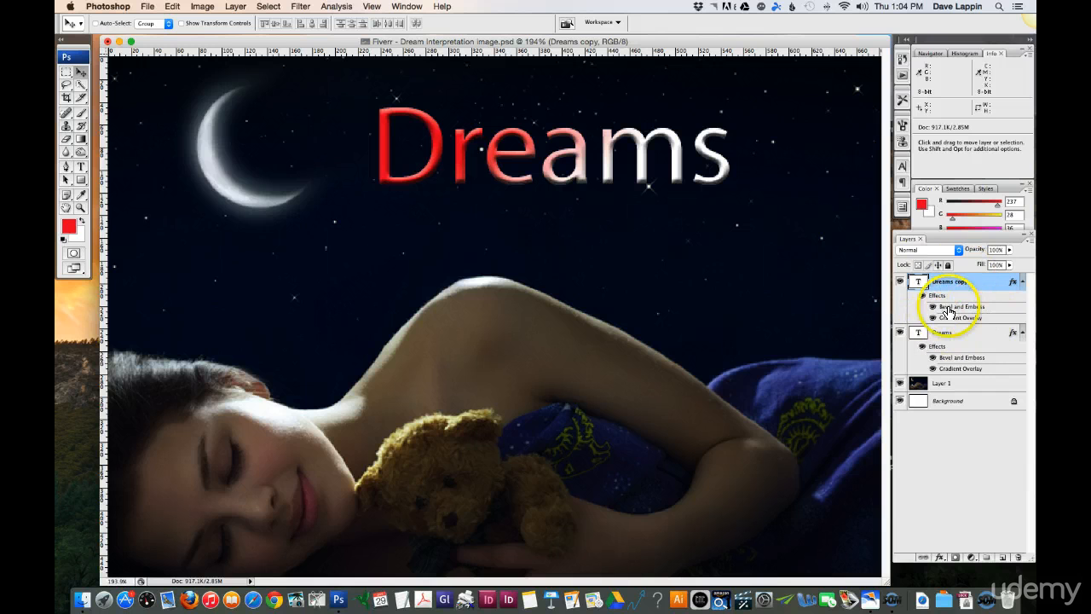
left_click(899, 335)
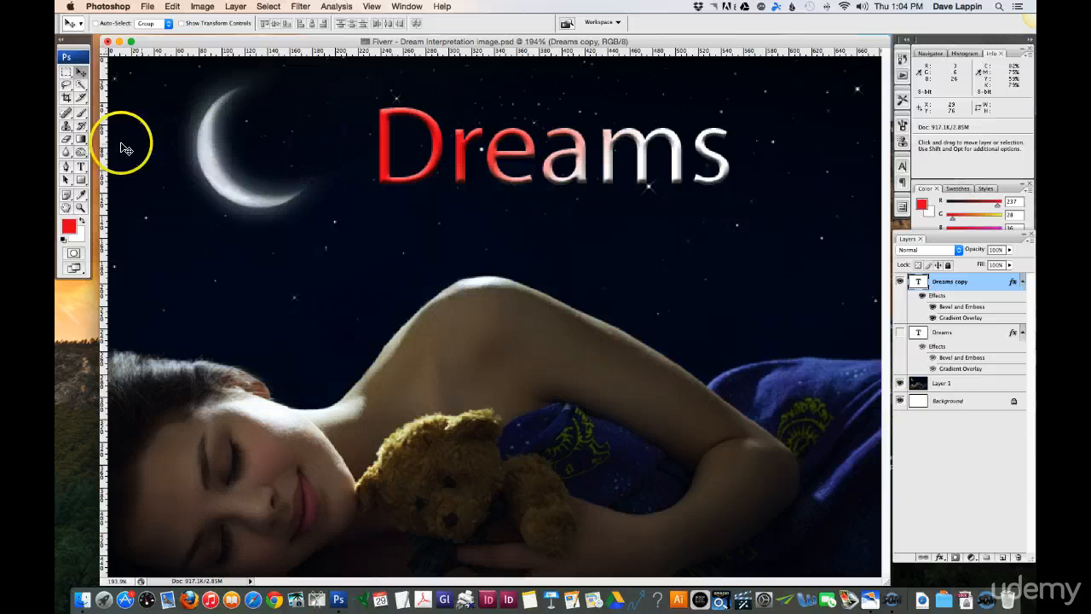
Step: Replace the wording of the duplicated text layer with "Sleep" and commit the edit
left_click(81, 166)
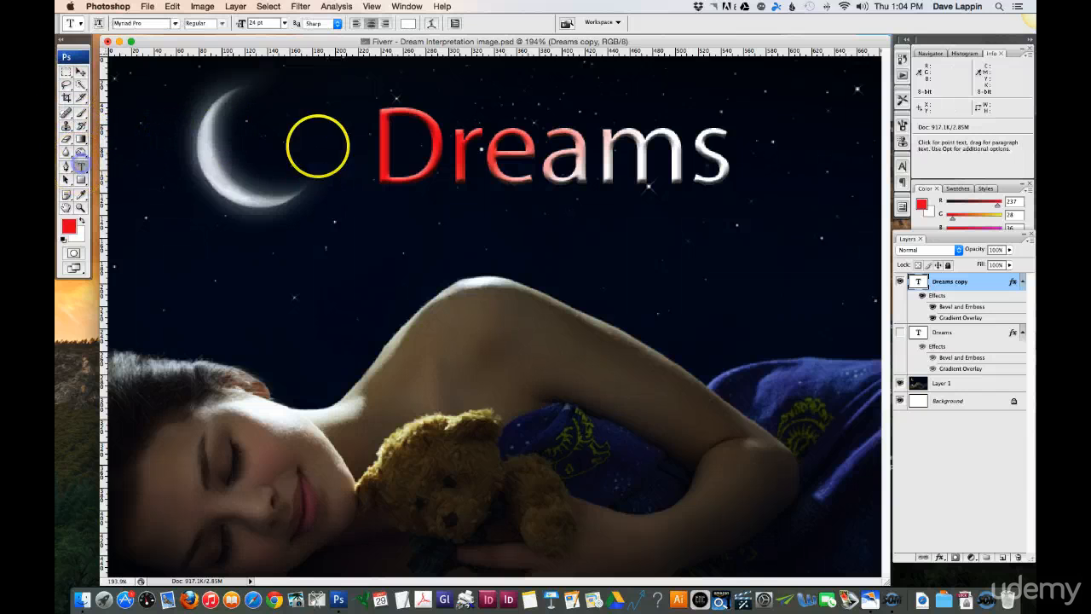
left_click_drag(382, 145, 692, 151)
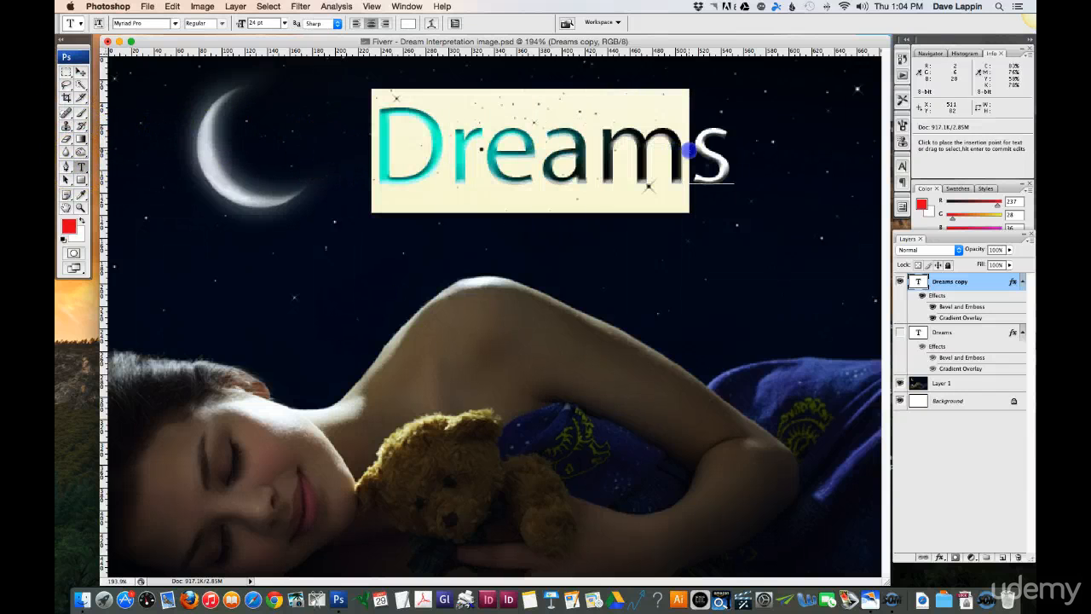
left_click(687, 155)
double_click(518, 147)
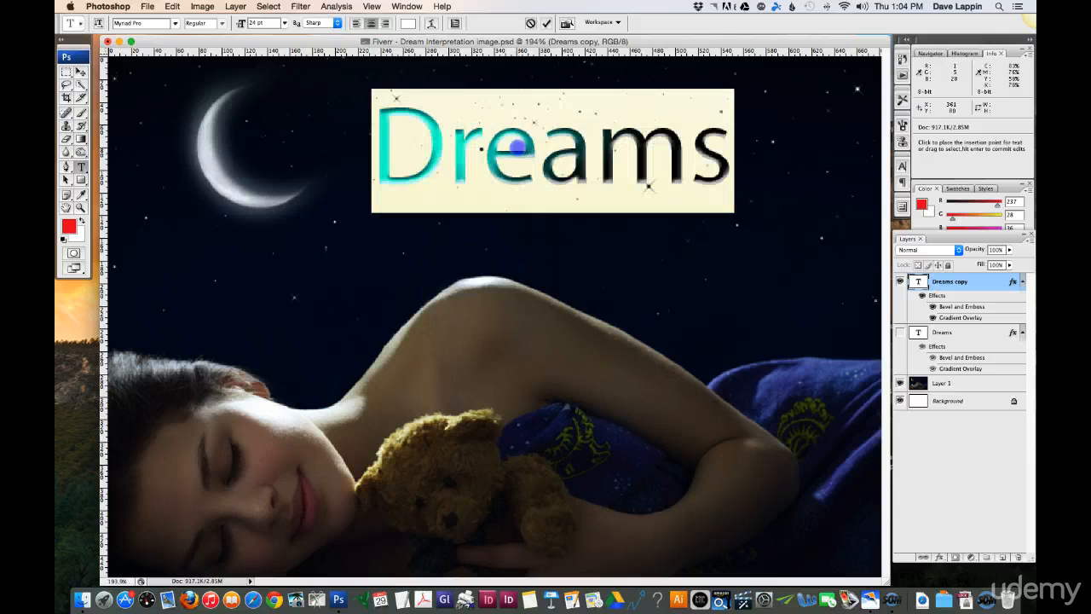
type("Sp")
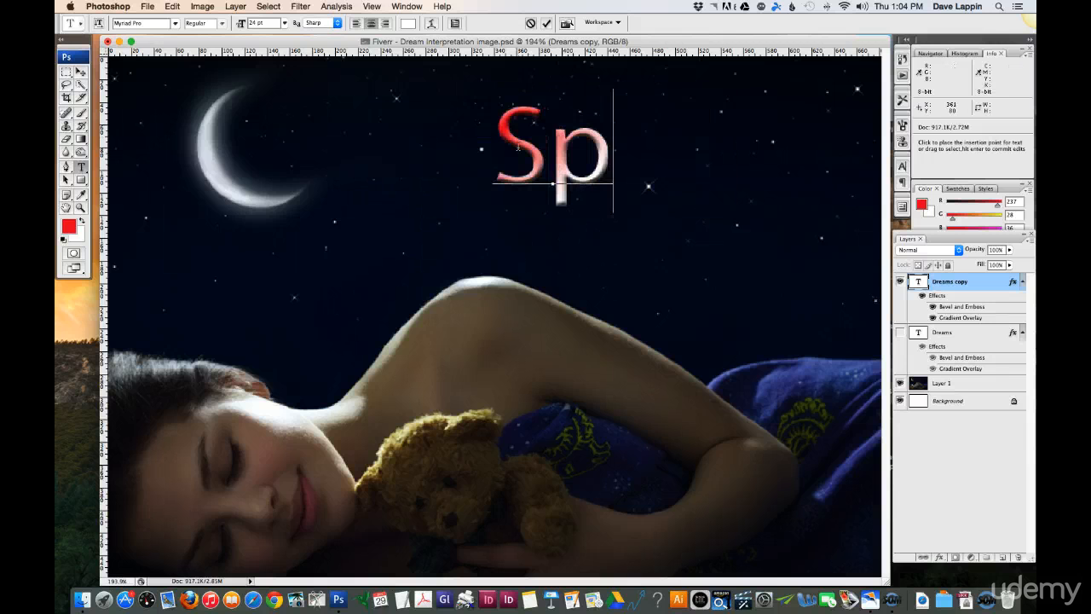
key("BackSpace")
type("leep")
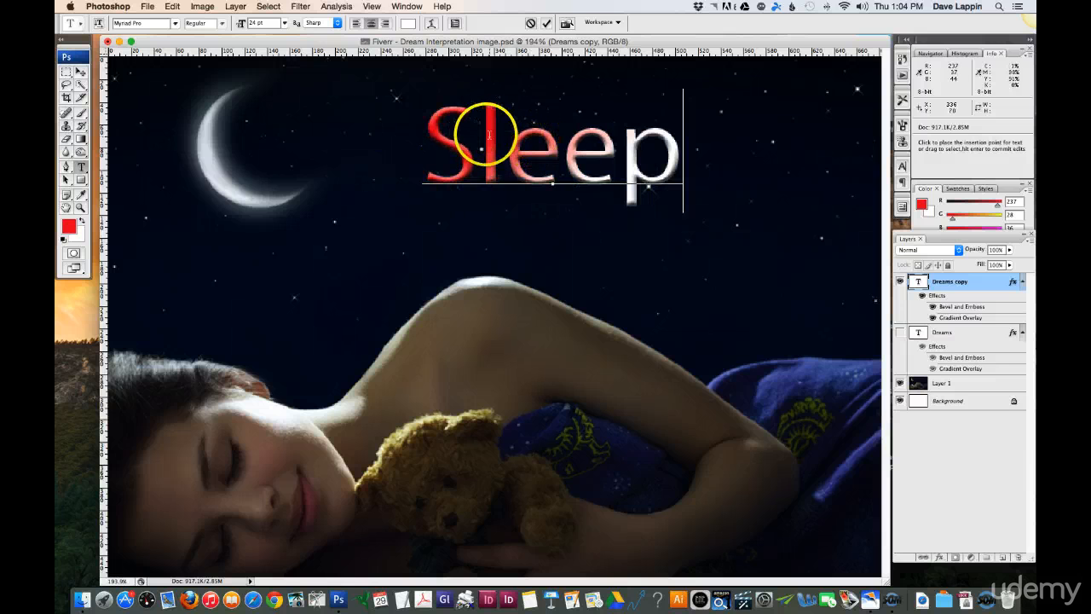
left_click(81, 72)
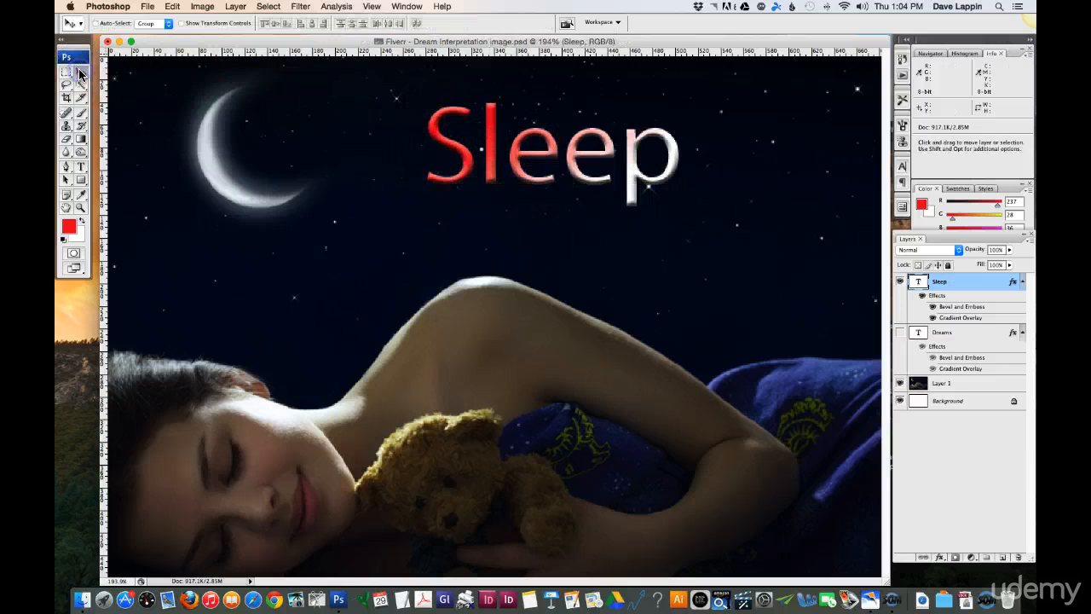